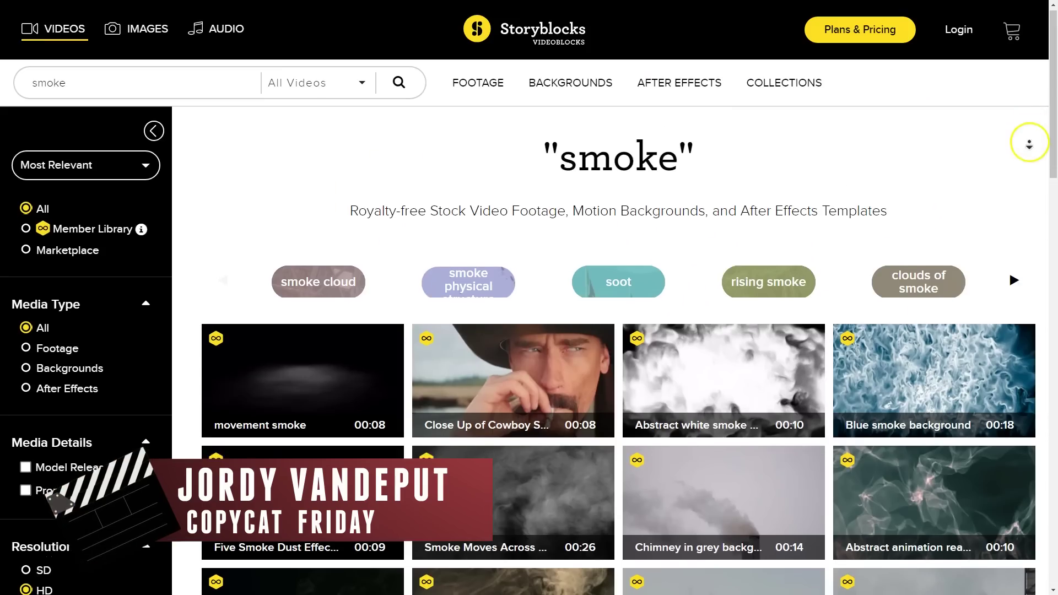
Scroll through the Storyblocks stock-video results for 'smoke'.
{"action": "scroll", "coordinate": [1028, 160], "scroll_direction": "down", "scroll_amount": 4}
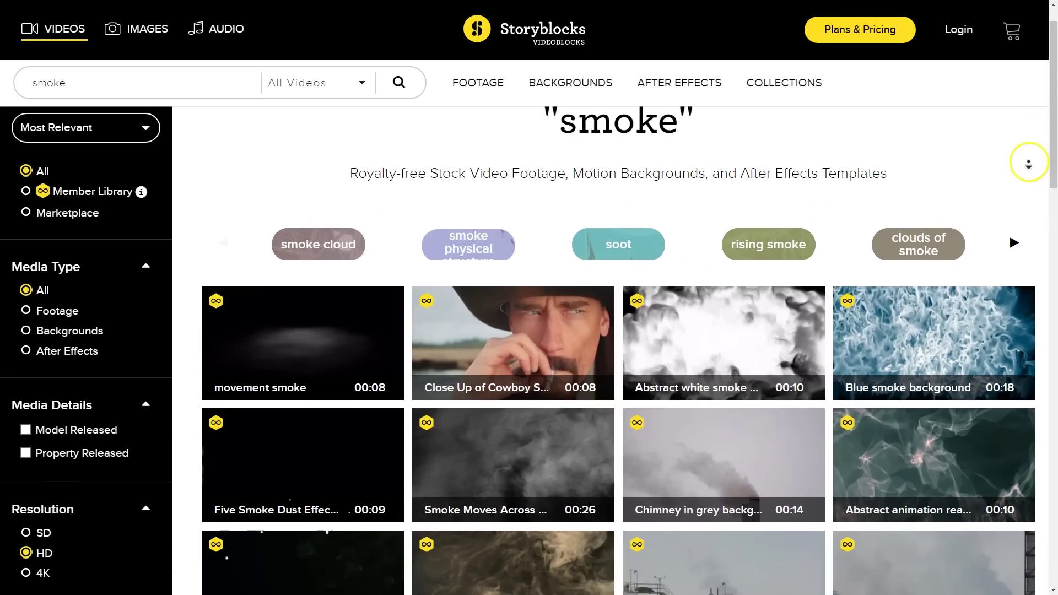
{"action": "scroll", "coordinate": [1024, 168], "scroll_direction": "down", "scroll_amount": 3}
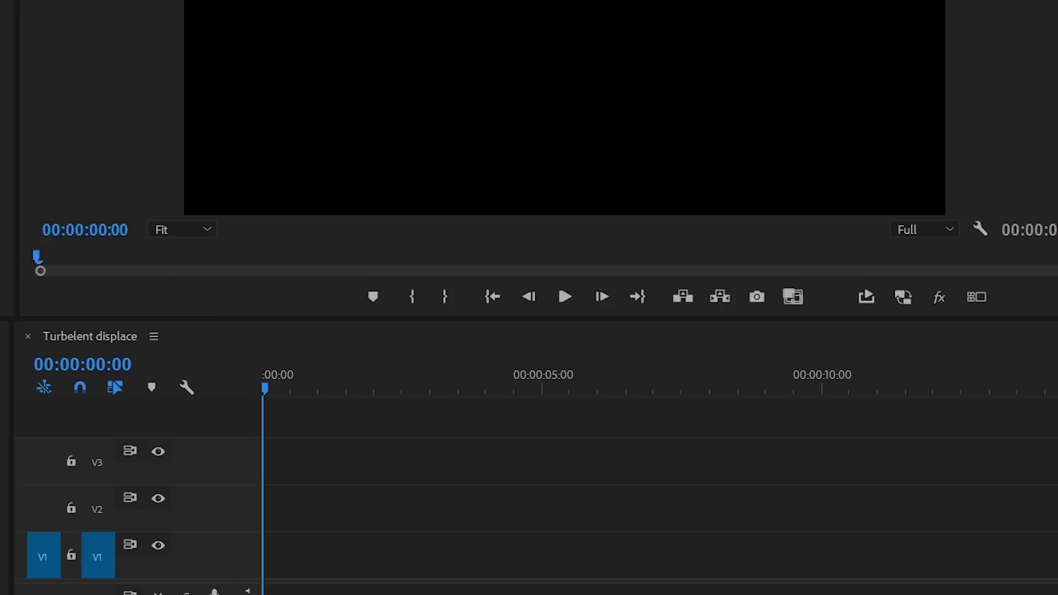
Place Only Jordy and Jordy, Yannick & Lorenzo on V2, with Empty shot beneath the cut.
{"action": "left_click_drag", "start_coordinate": [6, 508], "coordinate": [207, 507]}
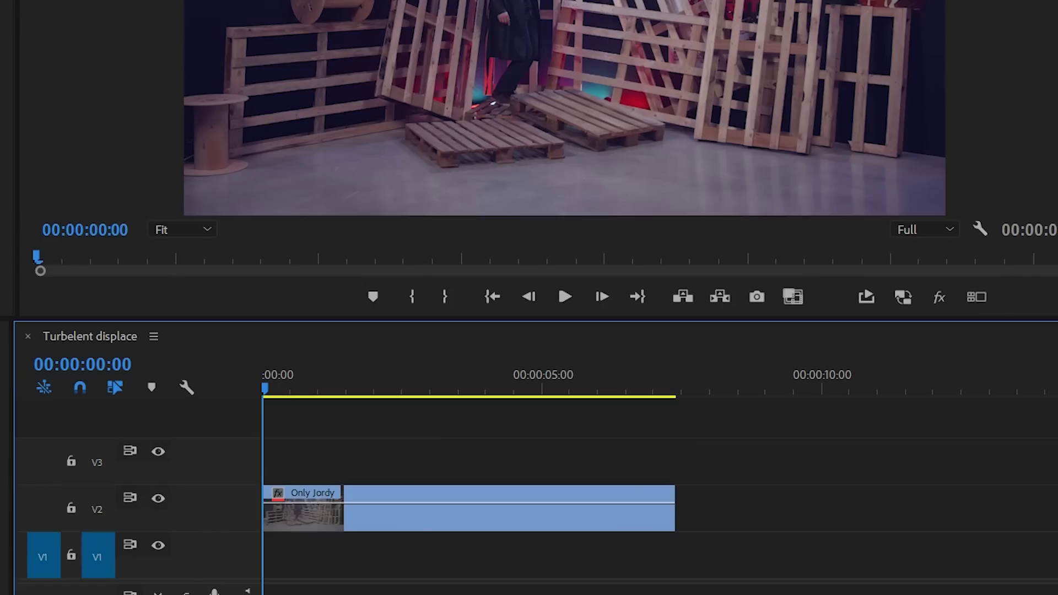
{"action": "left_click_drag", "start_coordinate": [6, 508], "coordinate": [685, 492]}
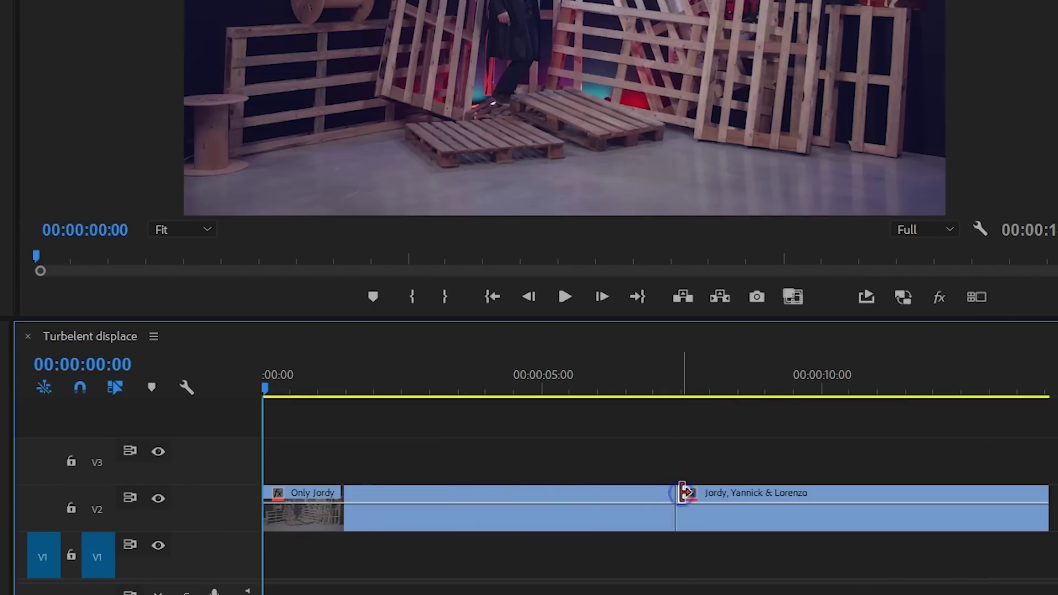
{"action": "left_click_drag", "start_coordinate": [6, 551], "coordinate": [654, 533]}
Keyframe Only Jordy's opacity between 100% and 40% around the 7:02–7:06 cut.
{"action": "left_click", "coordinate": [639, 528]}
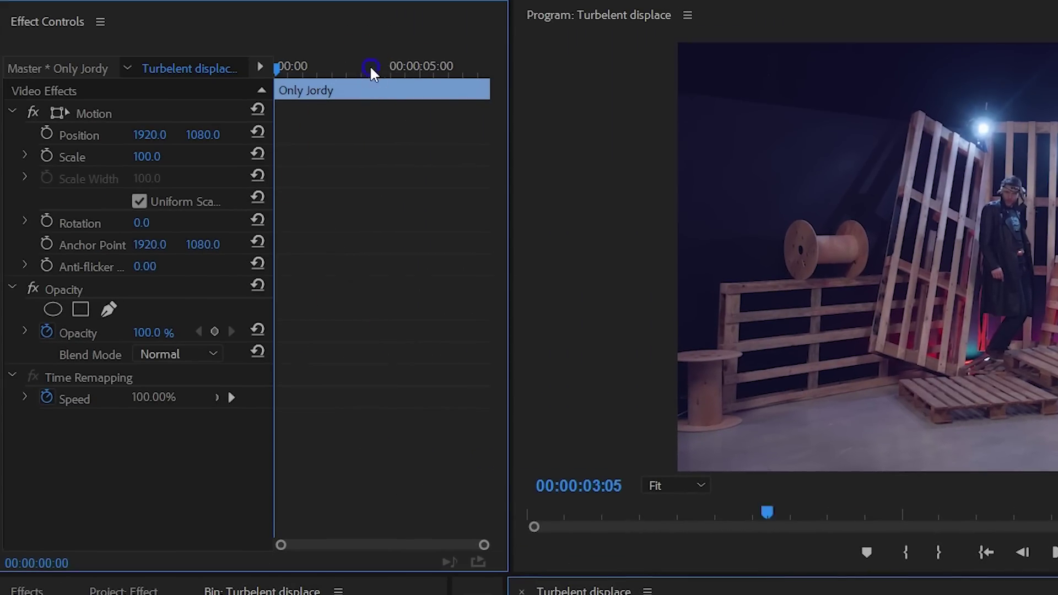
{"action": "left_click_drag", "start_coordinate": [370, 72], "coordinate": [486, 65]}
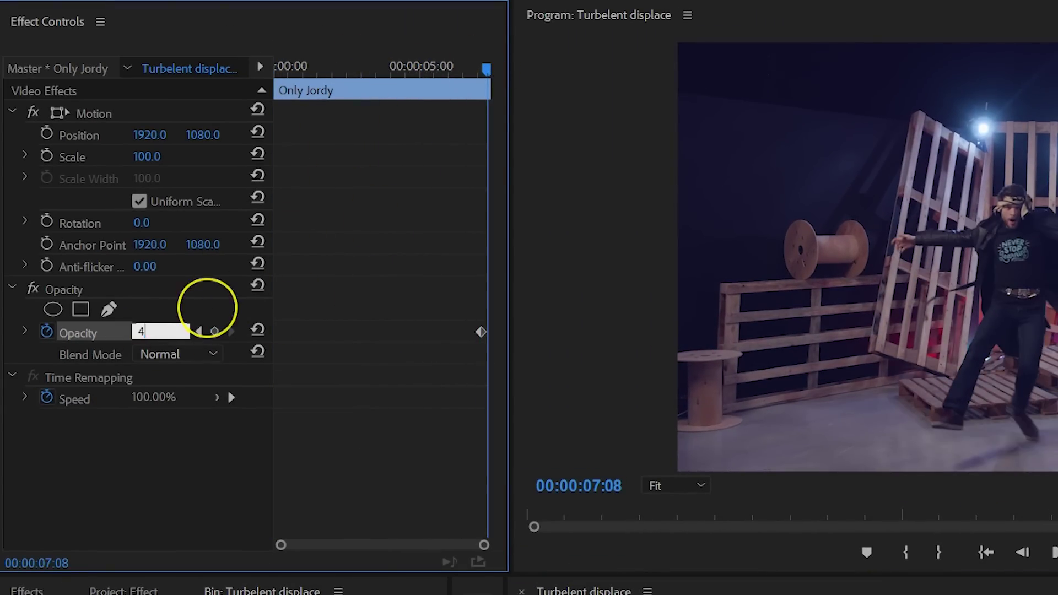
{"action": "left_click_drag", "start_coordinate": [280, 546], "coordinate": [355, 540]}
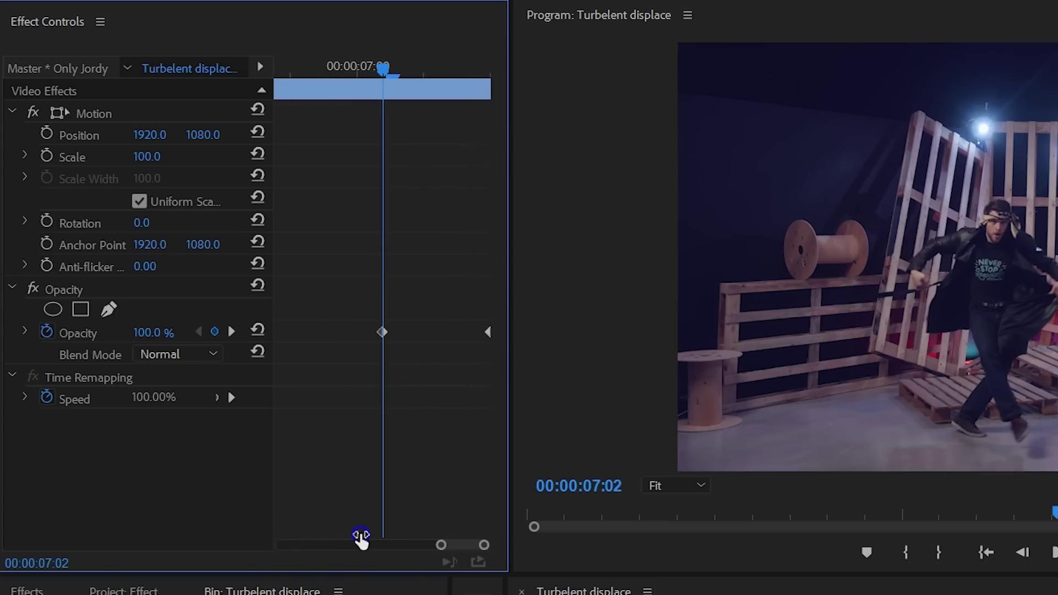
{"action": "left_click", "coordinate": [438, 77]}
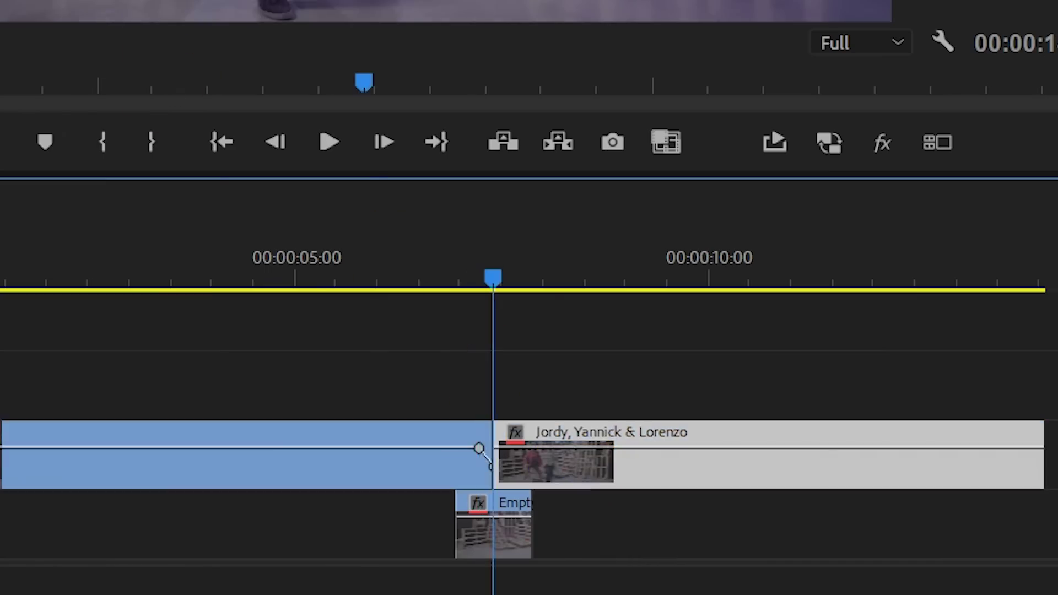
{"action": "type", "text": "40"}
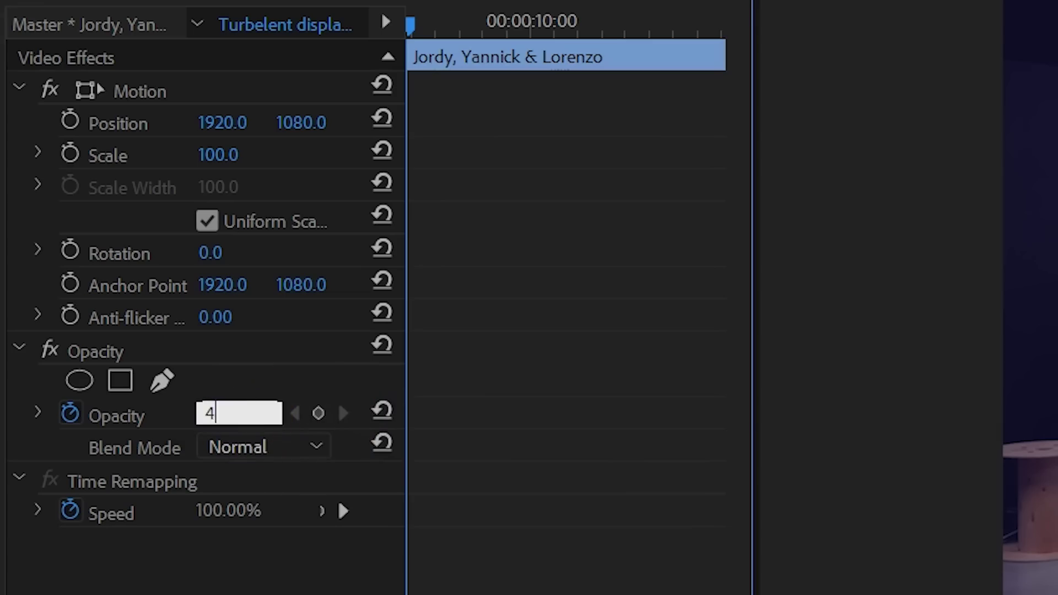
{"action": "key", "text": "Return"}
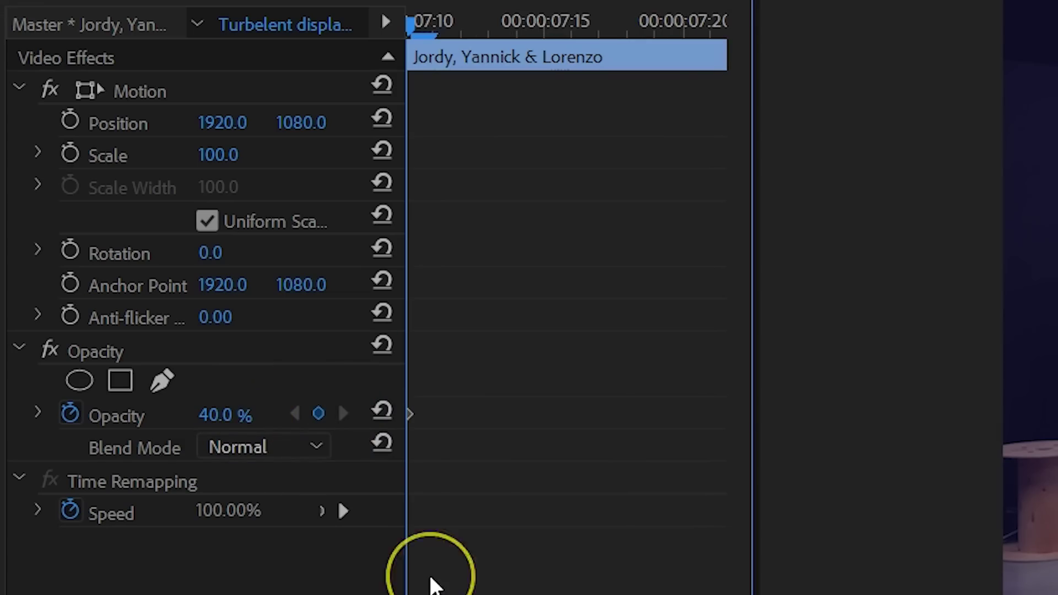
{"action": "left_click", "coordinate": [373, 441]}
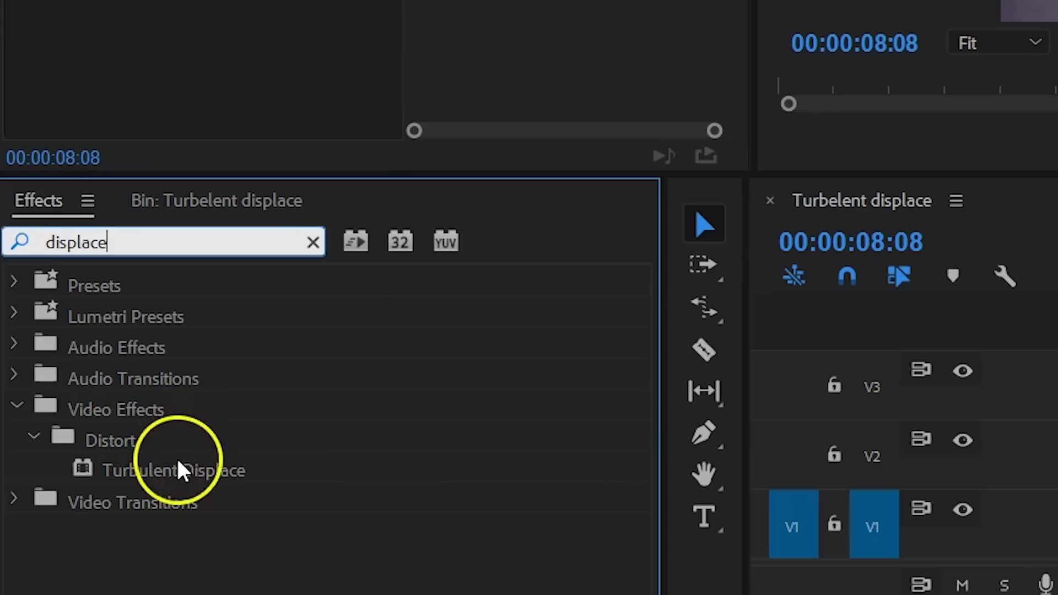
Apply Turbulent Displace to the adjustment layer with the Turbulent Smoother displacement type.
{"action": "left_click_drag", "start_coordinate": [176, 465], "coordinate": [732, 375]}
{"action": "left_click_drag", "start_coordinate": [614, 371], "coordinate": [613, 371]}
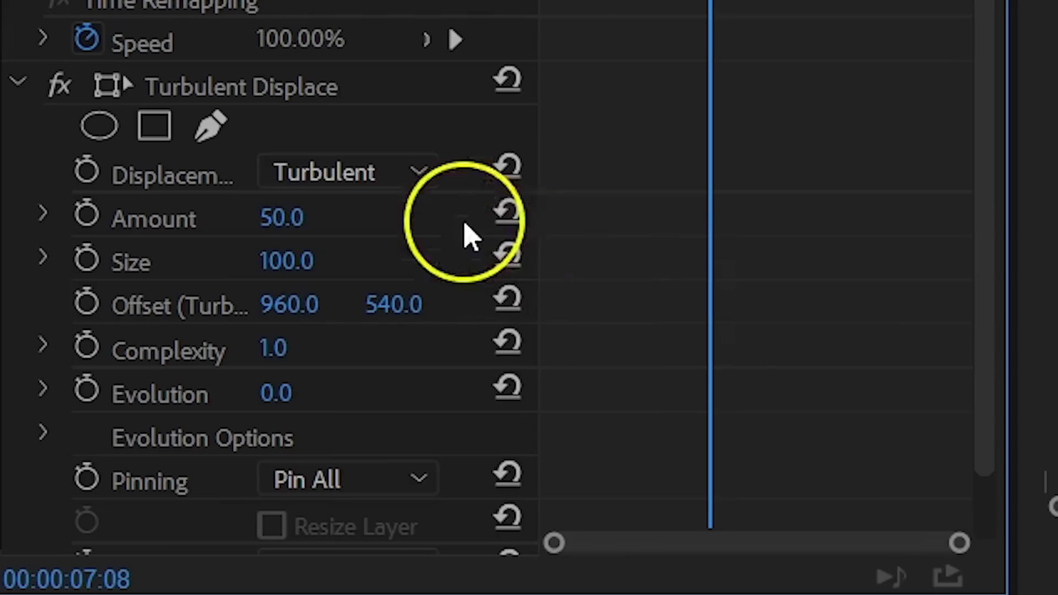
{"action": "left_click", "coordinate": [403, 168]}
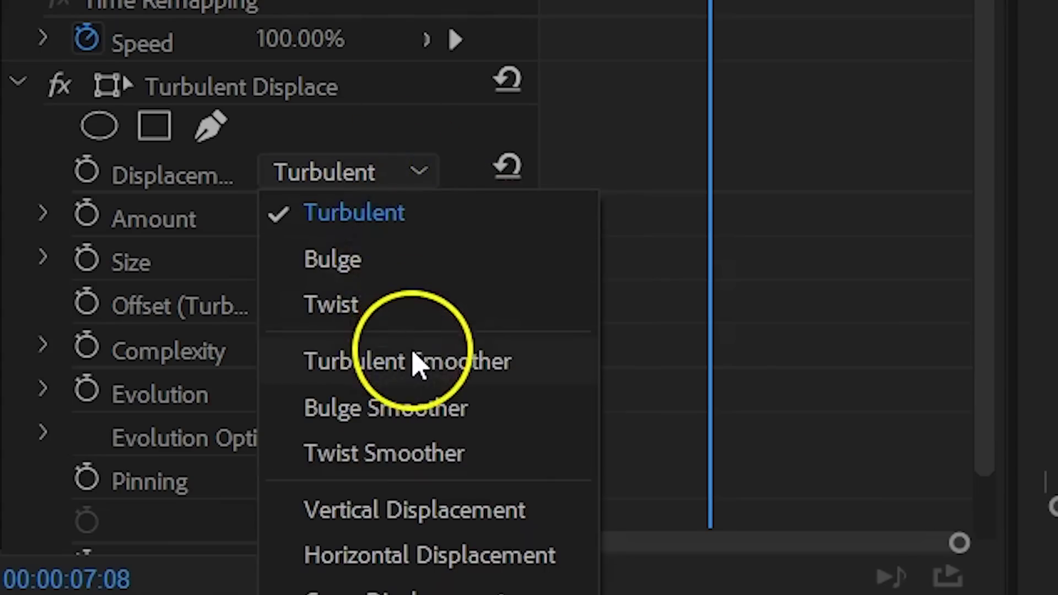
{"action": "left_click", "coordinate": [418, 361]}
At 6:24, keyframe Amount, Size and Evolution, with Amount 0 and Size 20.
{"action": "key", "text": "Left"}
{"action": "key", "text": "Left"}
{"action": "key", "text": "Left"}
{"action": "key", "text": "Left"}
{"action": "key", "text": "Left"}
{"action": "key", "text": "Left"}
{"action": "key", "text": "Left"}
{"action": "key", "text": "Left"}
{"action": "key", "text": "Left"}
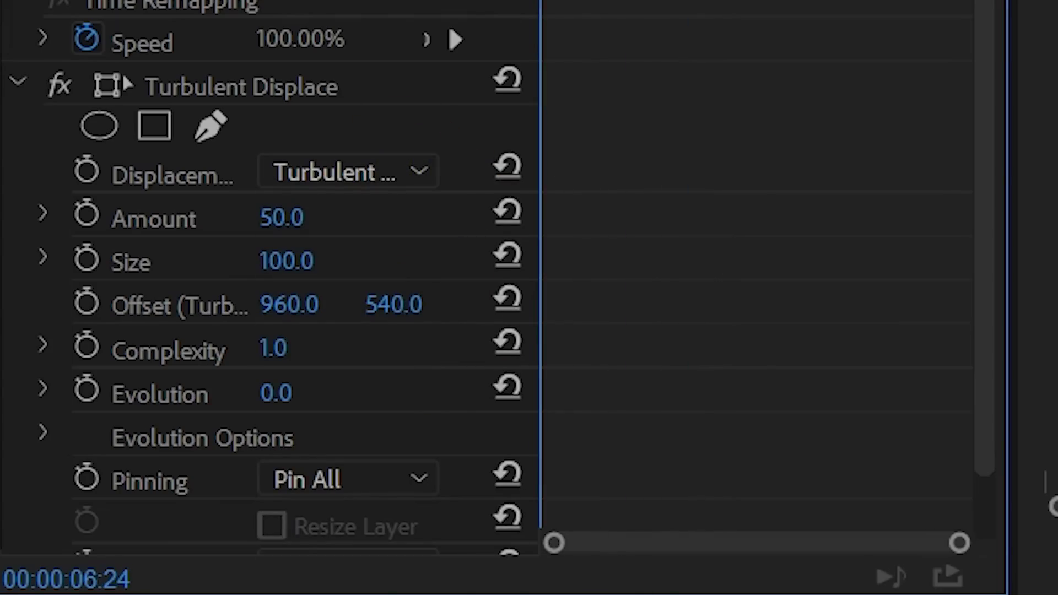
{"action": "left_click", "coordinate": [89, 215]}
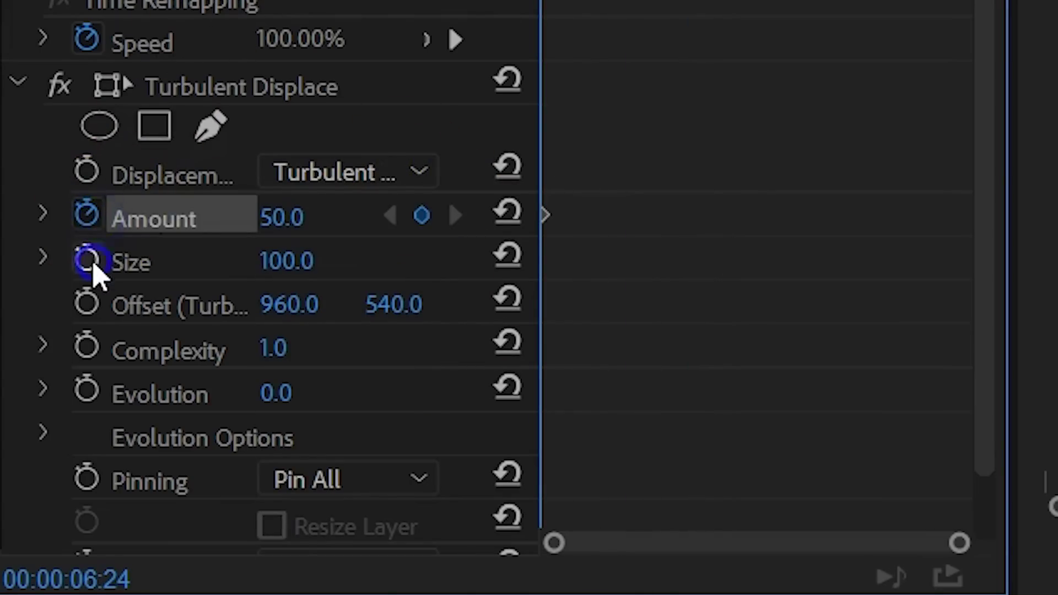
{"action": "left_click", "coordinate": [88, 259]}
{"action": "left_click", "coordinate": [87, 390]}
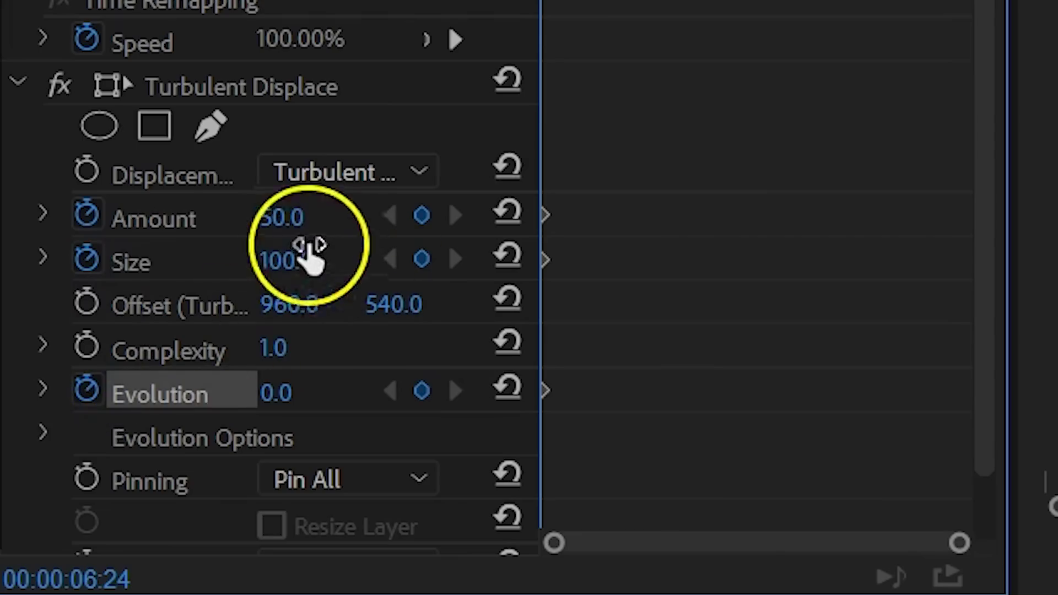
{"action": "left_click", "coordinate": [298, 221]}
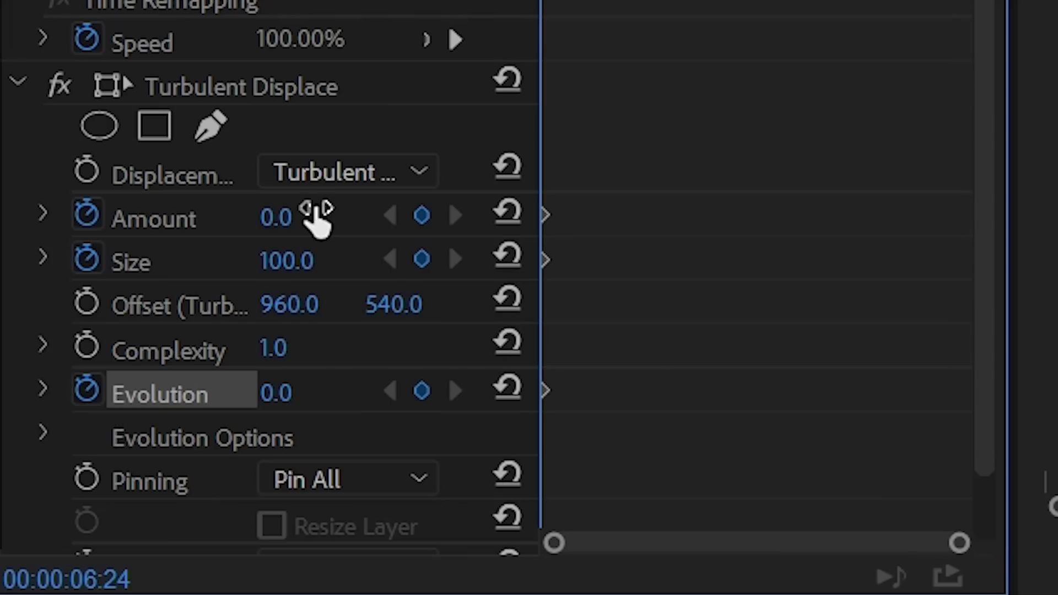
{"action": "left_click", "coordinate": [293, 262]}
{"action": "type", "text": "2"}
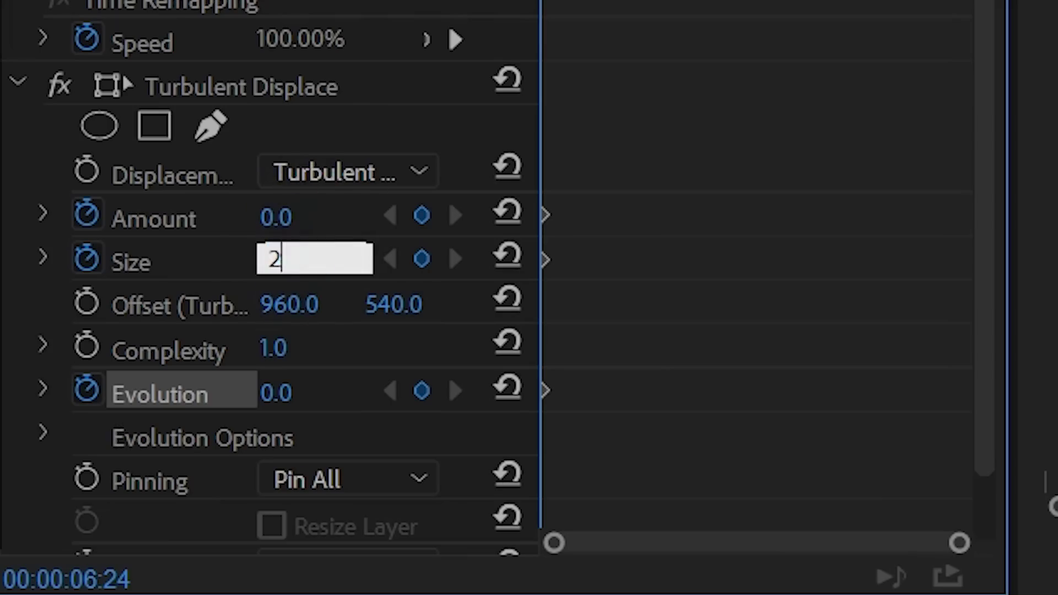
{"action": "type", "text": "0"}
{"action": "left_click", "coordinate": [287, 391]}
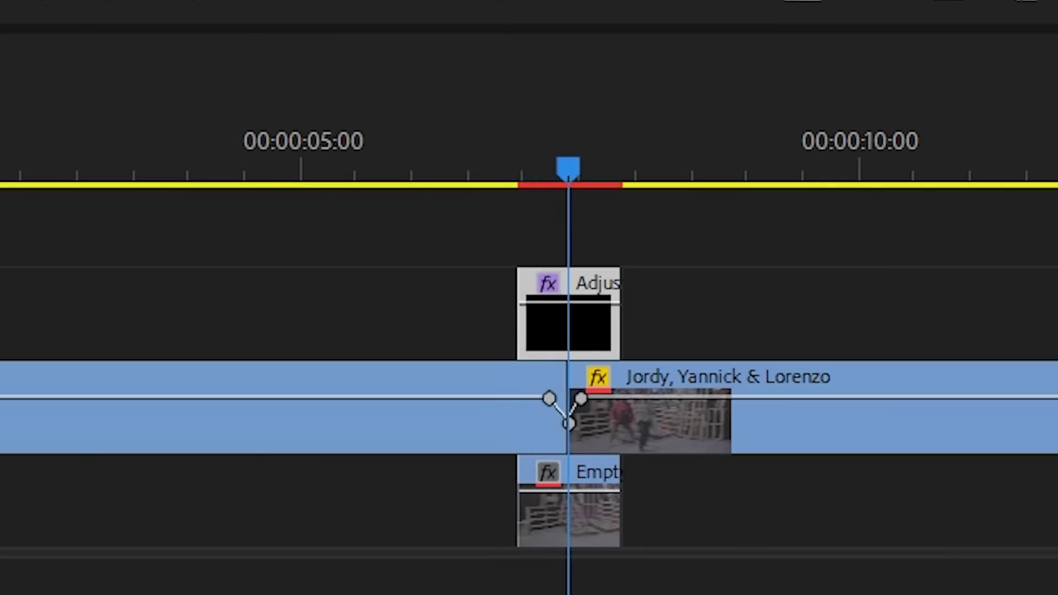
At 7:10, set peak keyframes of Amount 10, Size 200 and Evolution 0.
{"action": "left_click", "coordinate": [308, 215]}
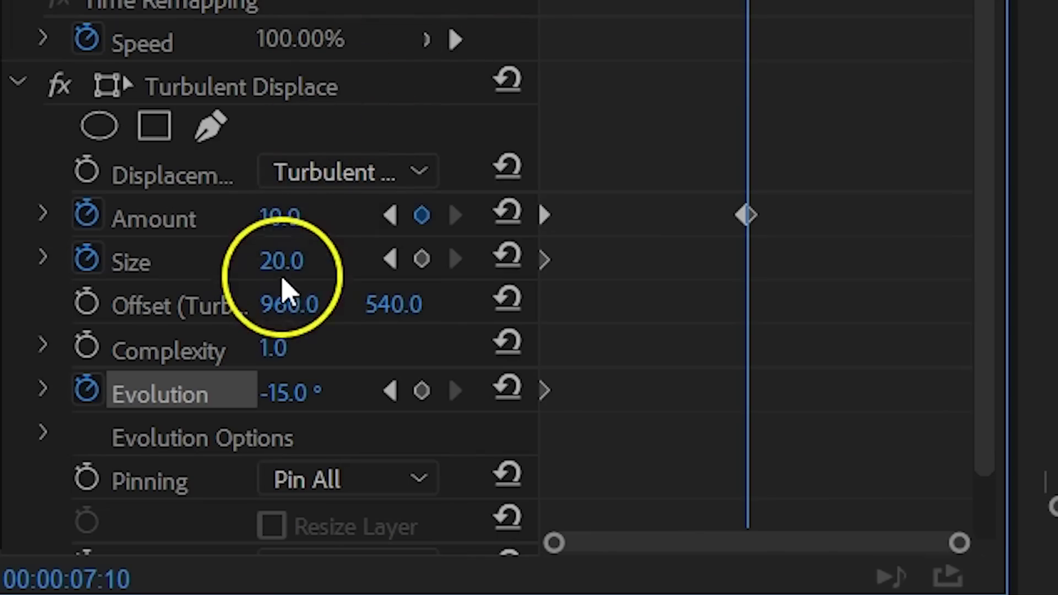
{"action": "left_click", "coordinate": [282, 280]}
{"action": "type", "text": "200"}
{"action": "left_click", "coordinate": [331, 385]}
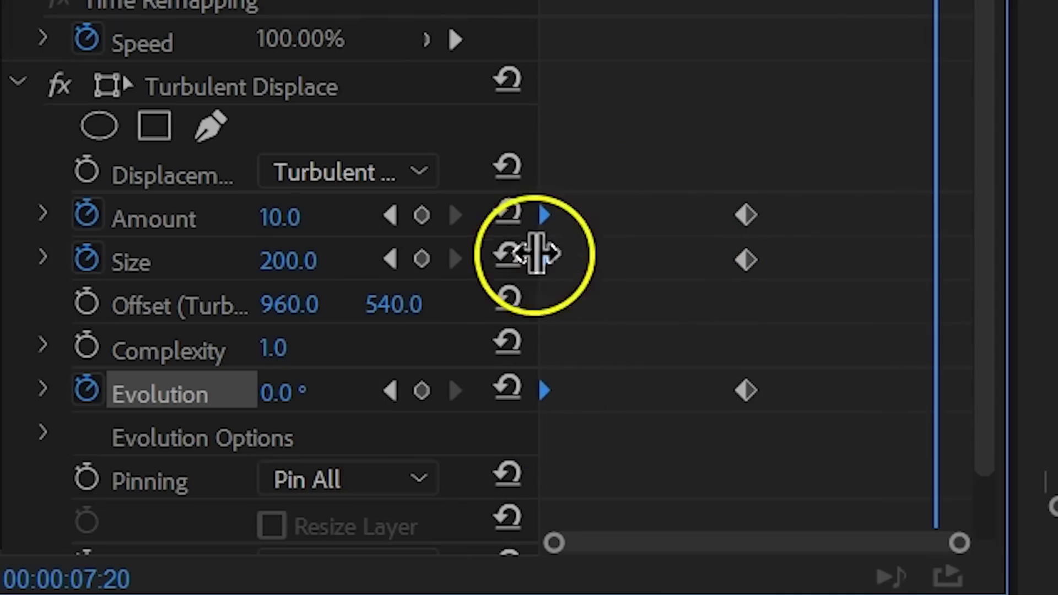
Copy the starting Turbulent Displace keyframes to paste them at 7:20.
{"action": "right_click", "coordinate": [551, 270]}
{"action": "left_click", "coordinate": [650, 377]}
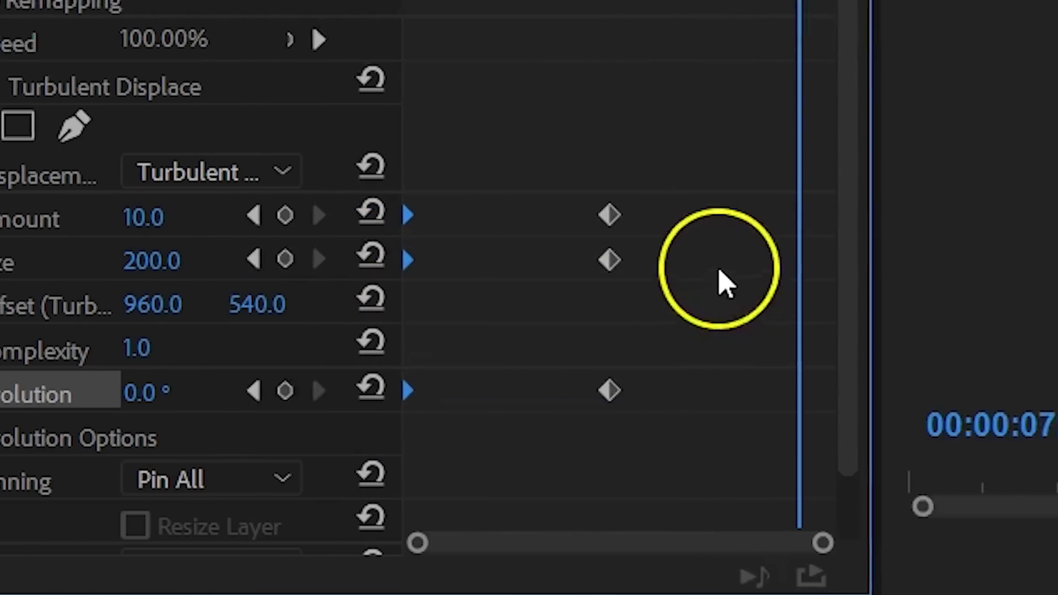
{"action": "right_click", "coordinate": [855, 271]}
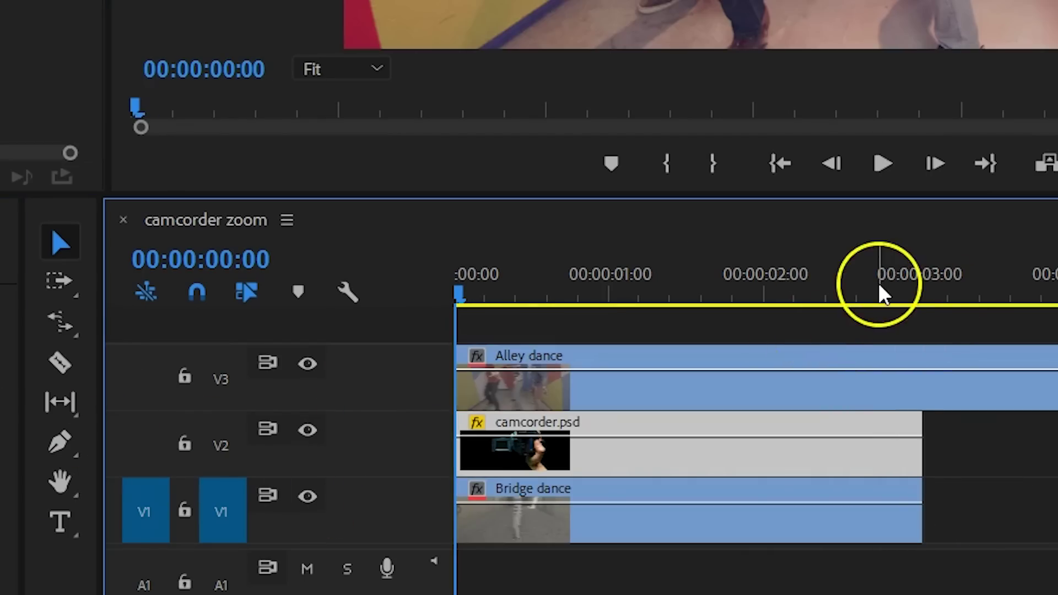
Razor-cut Alley dance at the 3:01 playhead position.
{"action": "left_click_drag", "start_coordinate": [879, 283], "coordinate": [921, 280]}
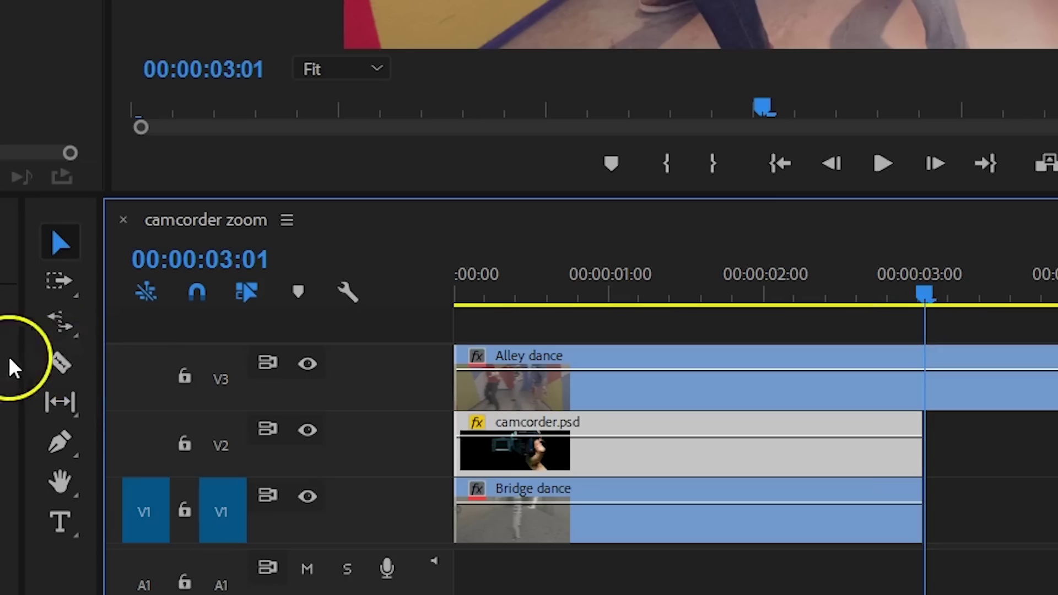
{"action": "left_click", "coordinate": [60, 363]}
{"action": "left_click", "coordinate": [926, 365]}
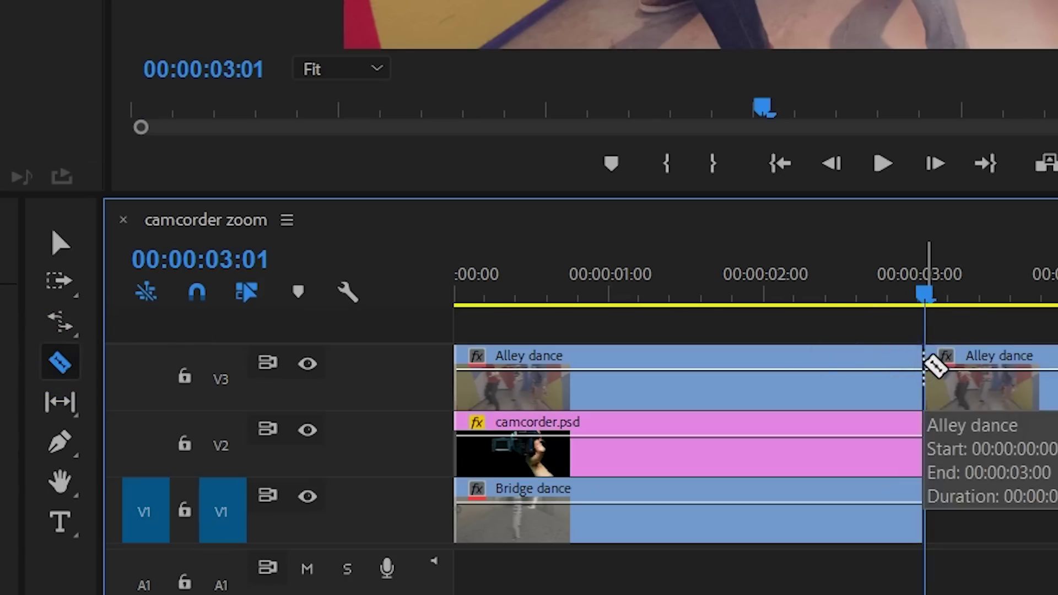
{"action": "key", "text": "v"}
Nest Alley dance's first part with camcorder.psd into 'cam' and scale its contents to 13.
{"action": "left_click_drag", "start_coordinate": [882, 328], "coordinate": [758, 434]}
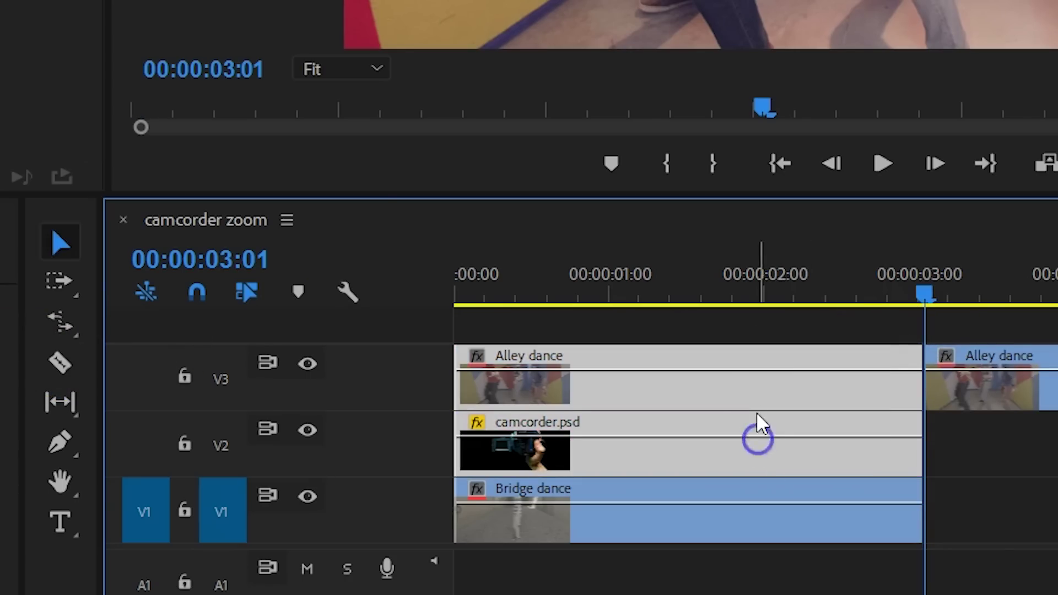
{"action": "right_click", "coordinate": [763, 388]}
{"action": "left_click", "coordinate": [719, 160]}
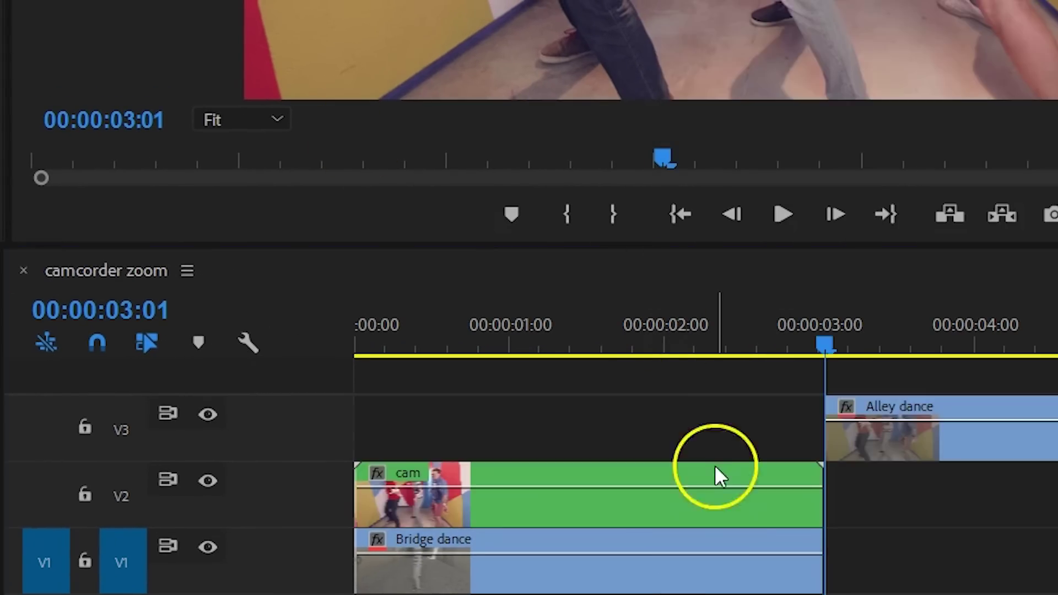
{"action": "double_click", "coordinate": [715, 465]}
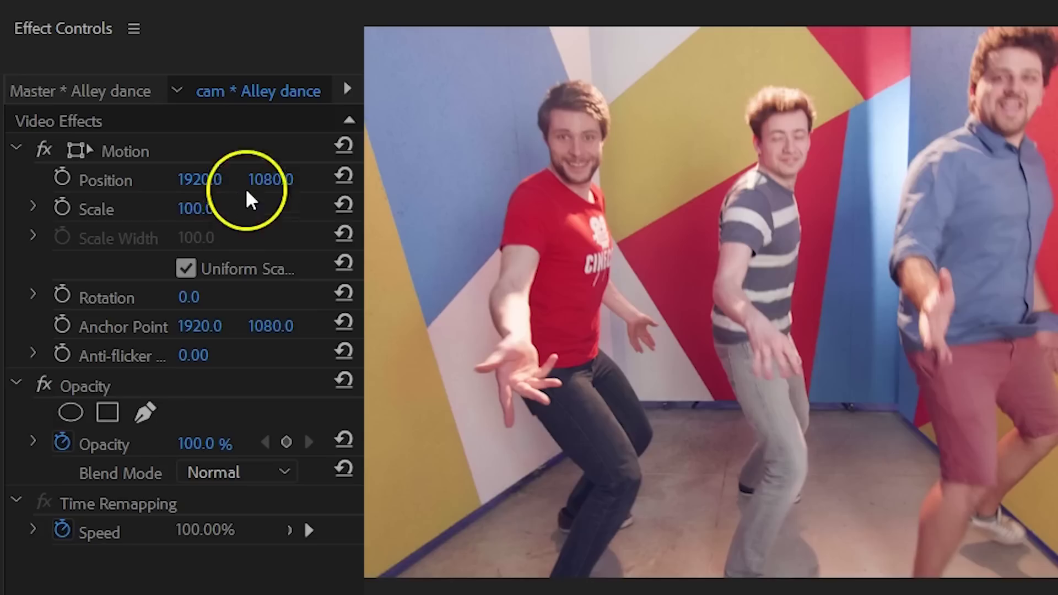
{"action": "left_click_drag", "start_coordinate": [191, 209], "coordinate": [159, 210]}
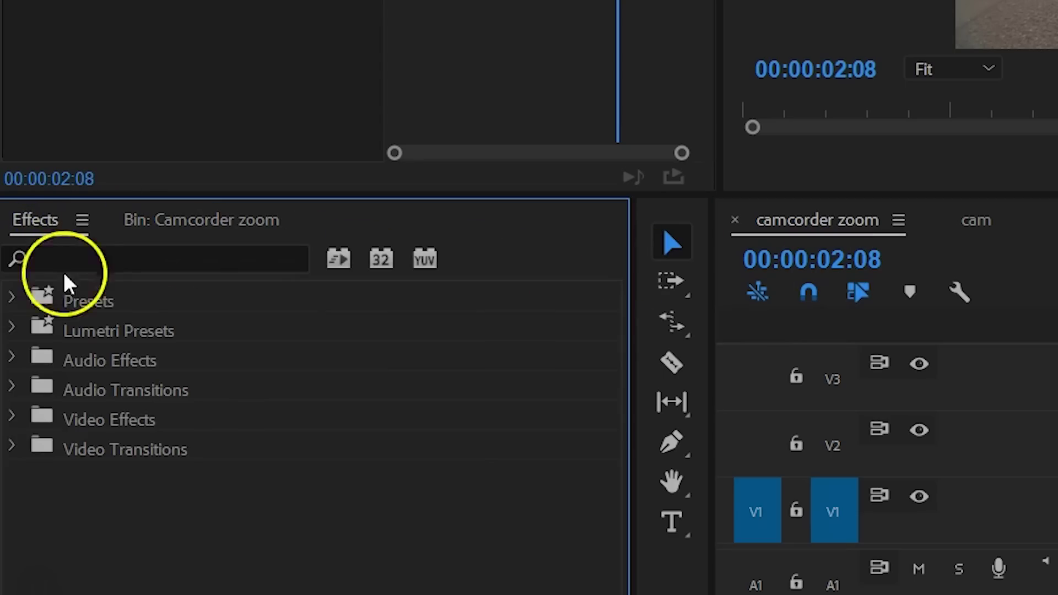
Apply the Fake Handheld Movement 'Wide - Smooth Motion' preset to the cam clip.
{"action": "left_click", "coordinate": [13, 297]}
{"action": "left_click", "coordinate": [28, 475]}
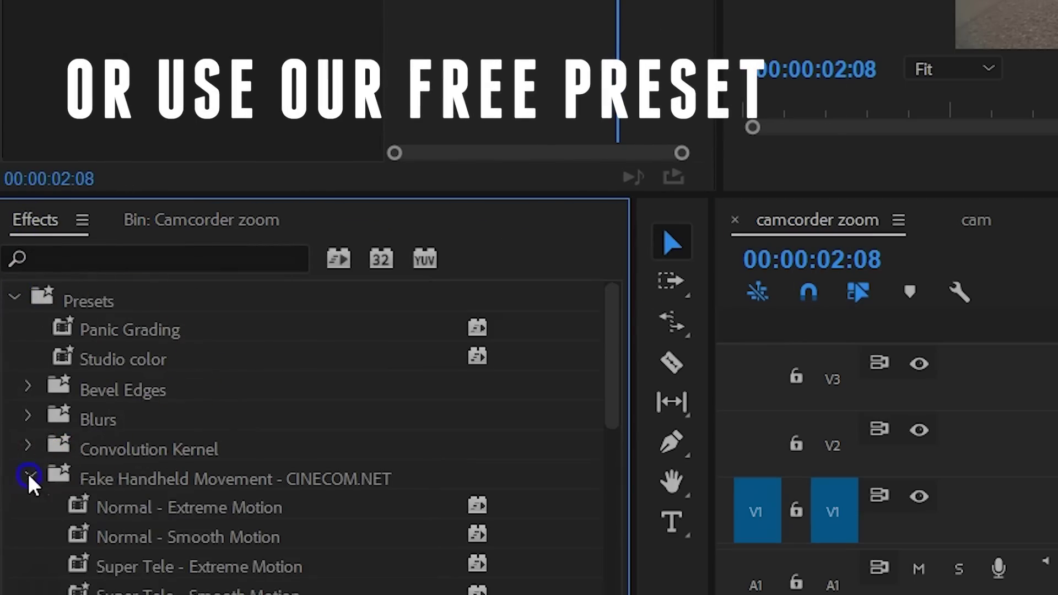
{"action": "scroll", "coordinate": [177, 461], "scroll_direction": "down", "scroll_amount": 5}
{"action": "left_click", "coordinate": [205, 558]}
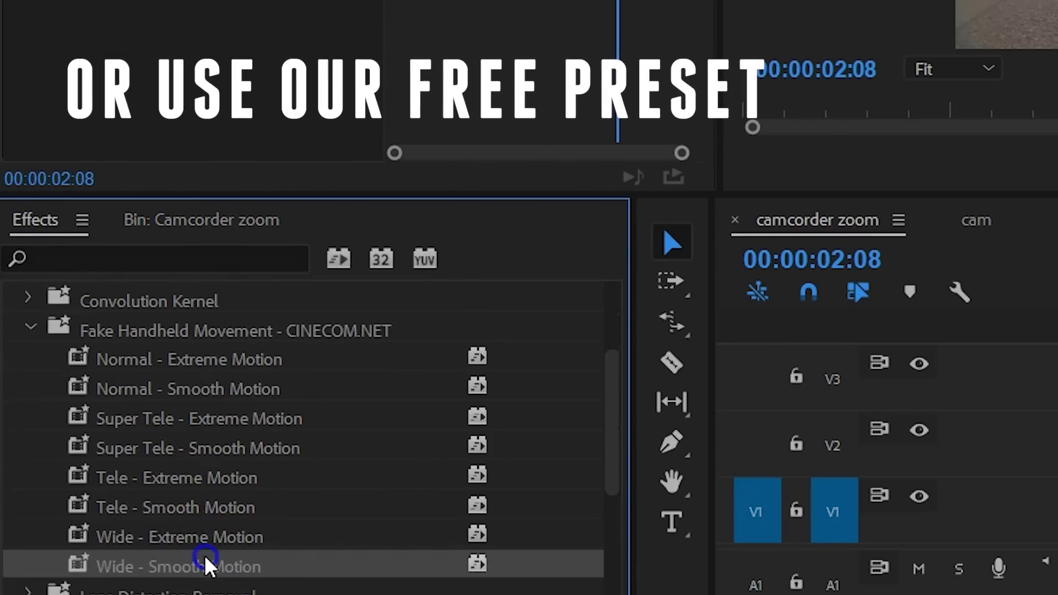
{"action": "left_click_drag", "start_coordinate": [204, 555], "coordinate": [732, 425]}
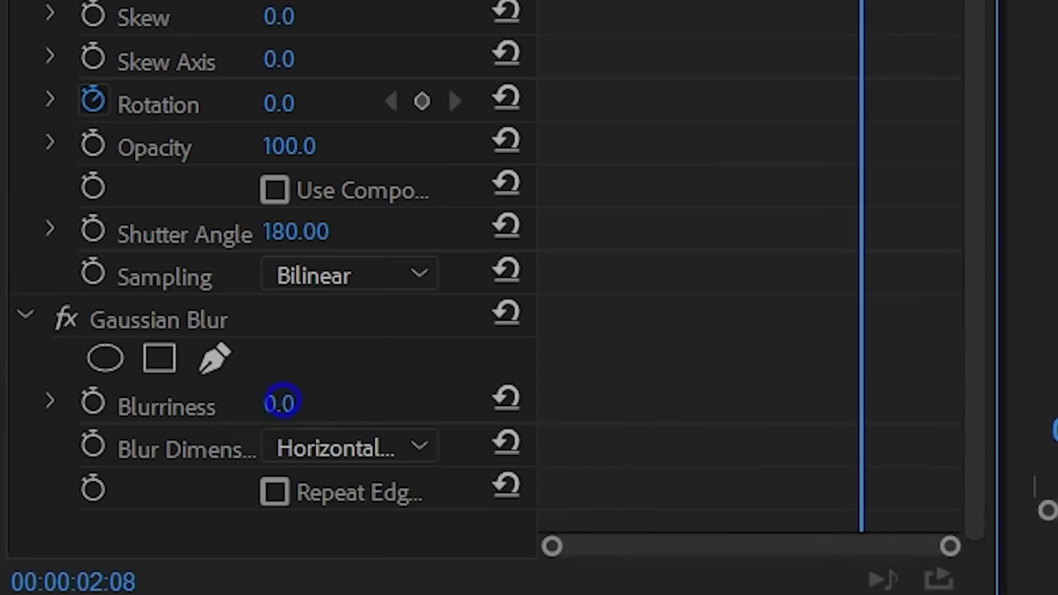
Keyframe Gaussian Blur Blurriness from 93 down to 0 at 00:00:03:00.
{"action": "left_click_drag", "start_coordinate": [406, 389], "coordinate": [470, 378]}
{"action": "left_click", "coordinate": [93, 402]}
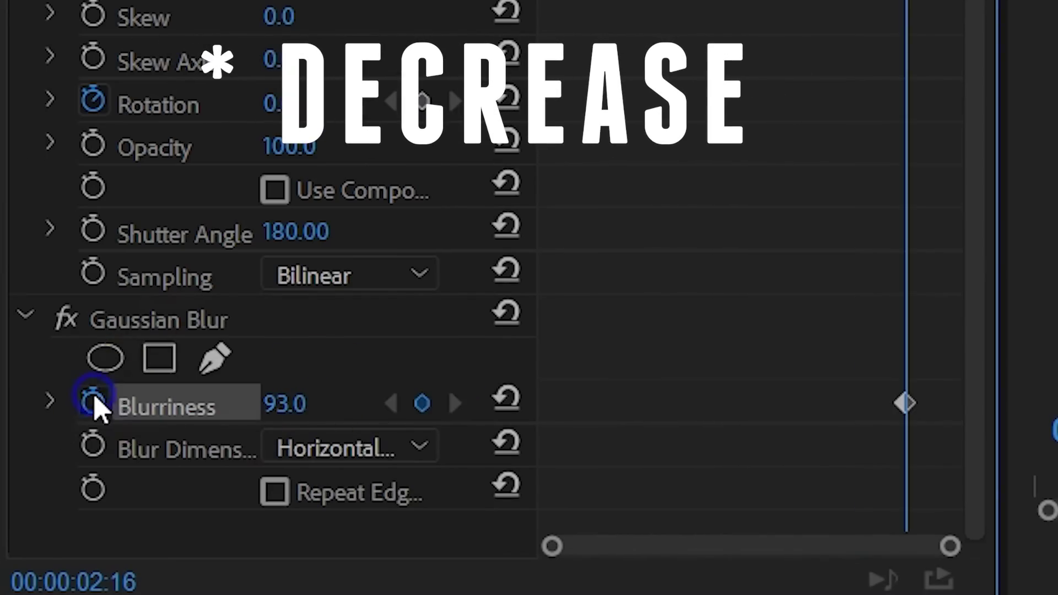
{"action": "left_click", "coordinate": [276, 404]}
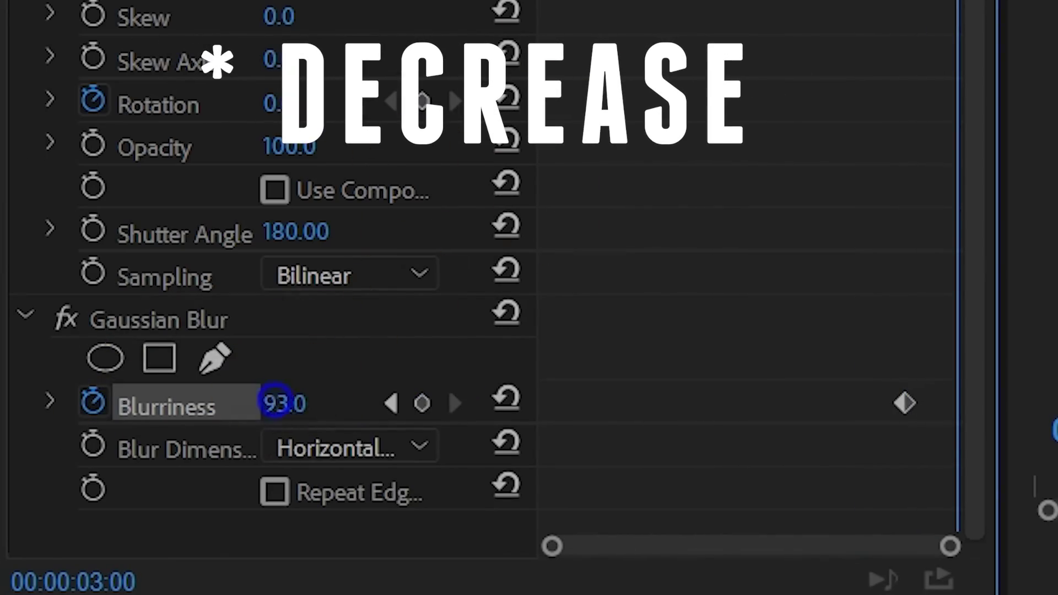
{"action": "type", "text": "0"}
{"action": "key", "text": "Return"}
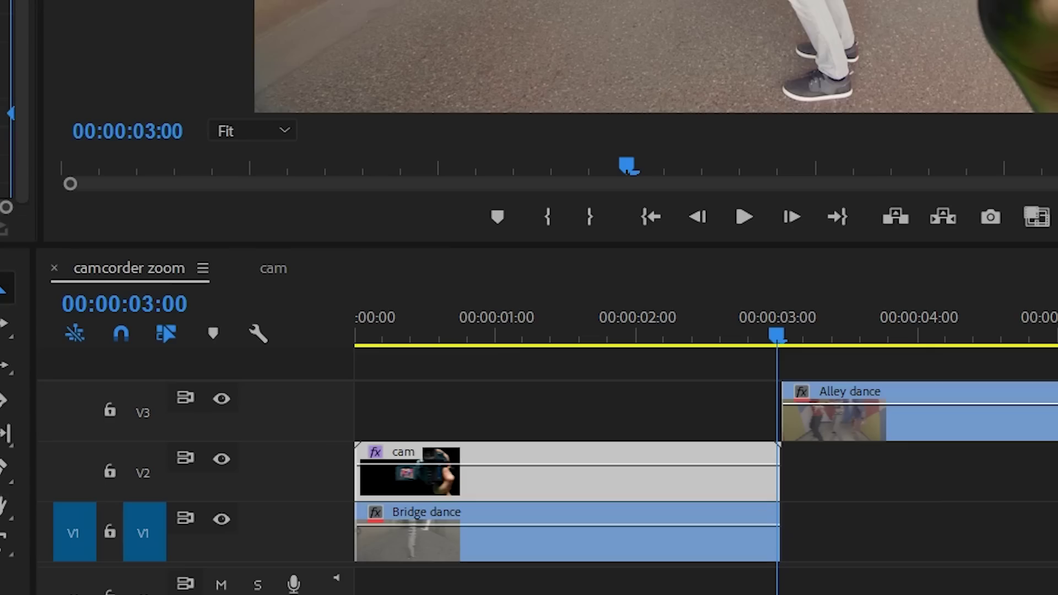
Add an adjustment layer on V4 with Transform, keyframing Scale to 324 at 00:00:03:00.
{"action": "left_click_drag", "start_coordinate": [3, 364], "coordinate": [751, 360]}
{"action": "left_click_drag", "start_coordinate": [106, 489], "coordinate": [787, 358]}
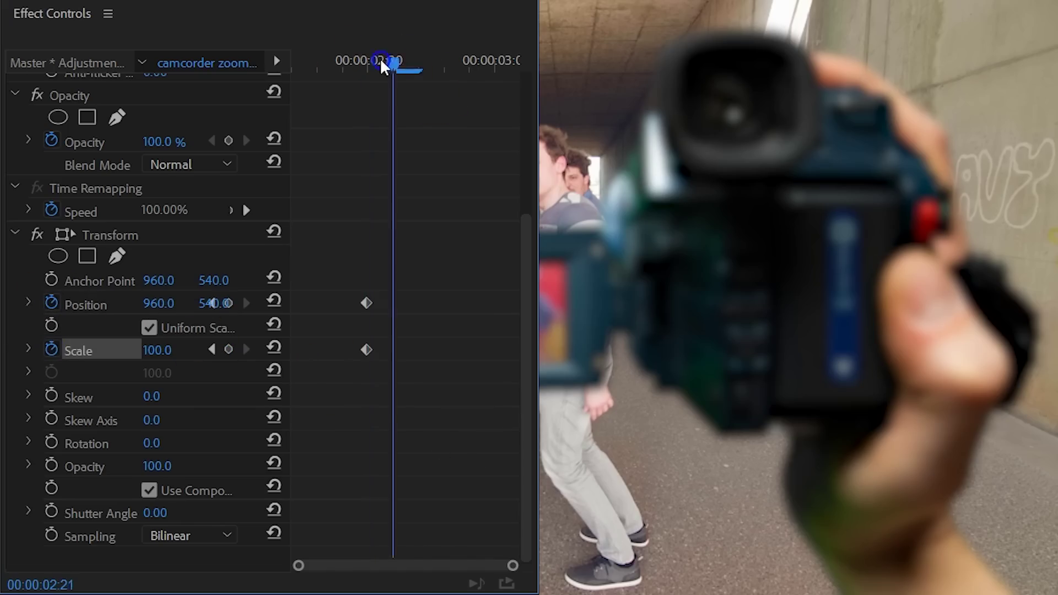
{"action": "left_click_drag", "start_coordinate": [381, 62], "coordinate": [488, 62]}
{"action": "left_click_drag", "start_coordinate": [180, 359], "coordinate": [231, 357]}
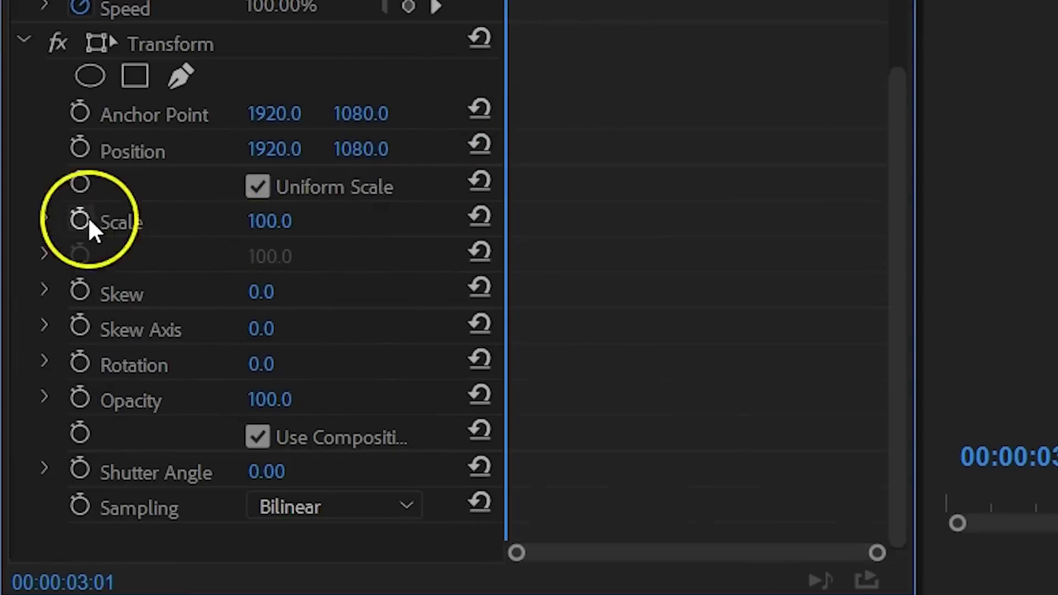
Keyframe Alley dance's Position and Scale at the cut, punching in to 109 then back to 100.
{"action": "left_click", "coordinate": [80, 221]}
{"action": "left_click", "coordinate": [80, 147]}
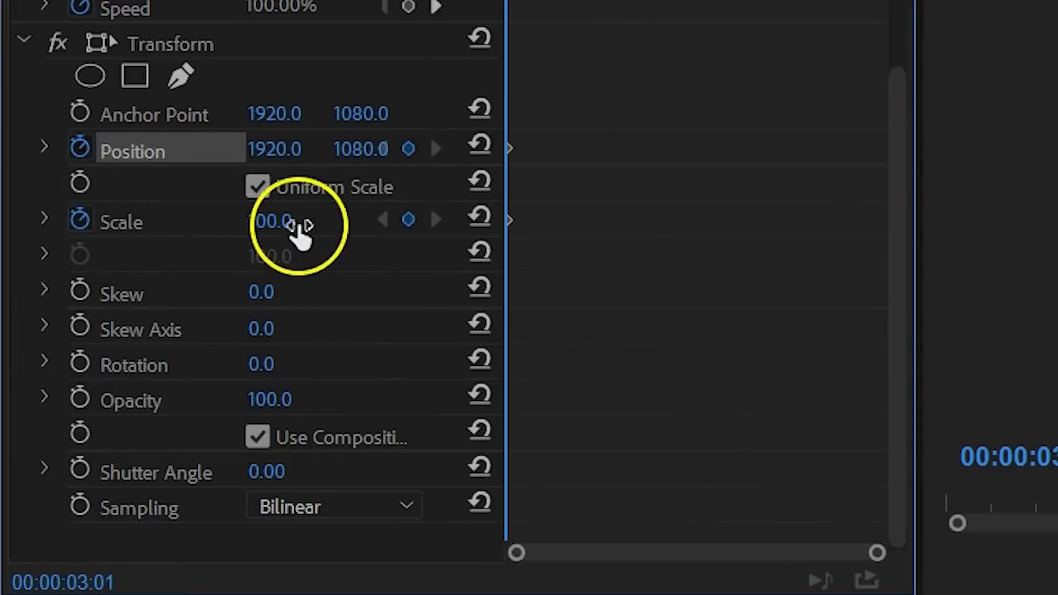
{"action": "key", "text": "Right"}
{"action": "key", "text": "Right"}
{"action": "key", "text": "Right"}
{"action": "key", "text": "Right"}
{"action": "key", "text": "Right"}
{"action": "left_click_drag", "start_coordinate": [283, 219], "coordinate": [290, 226]}
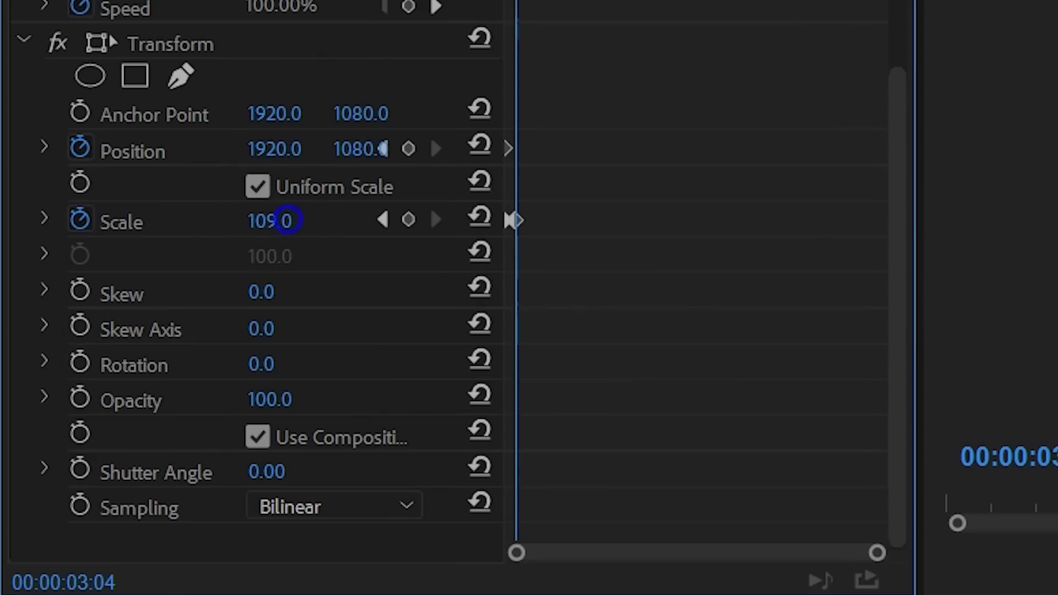
{"action": "key", "text": "Right"}
{"action": "left_click", "coordinate": [358, 146]}
{"action": "key", "text": "Tab"}
{"action": "type", "text": "100"}
{"action": "left_click", "coordinate": [283, 298]}
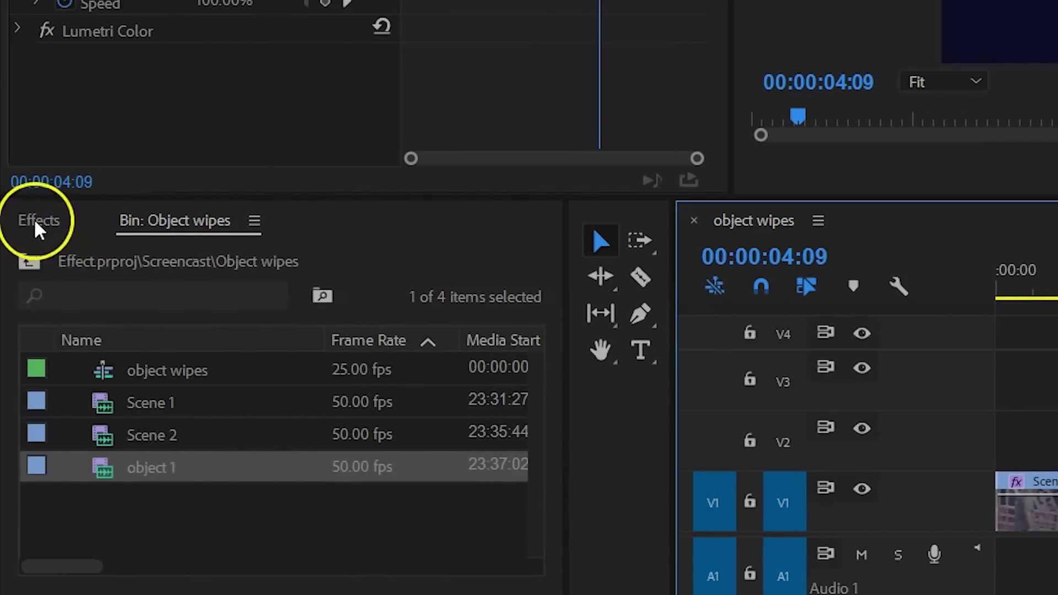
Apply Ultra Key to the object clip and key out its green backdrop.
{"action": "left_click", "coordinate": [40, 223]}
{"action": "left_click_drag", "start_coordinate": [118, 457], "coordinate": [1057, 439]}
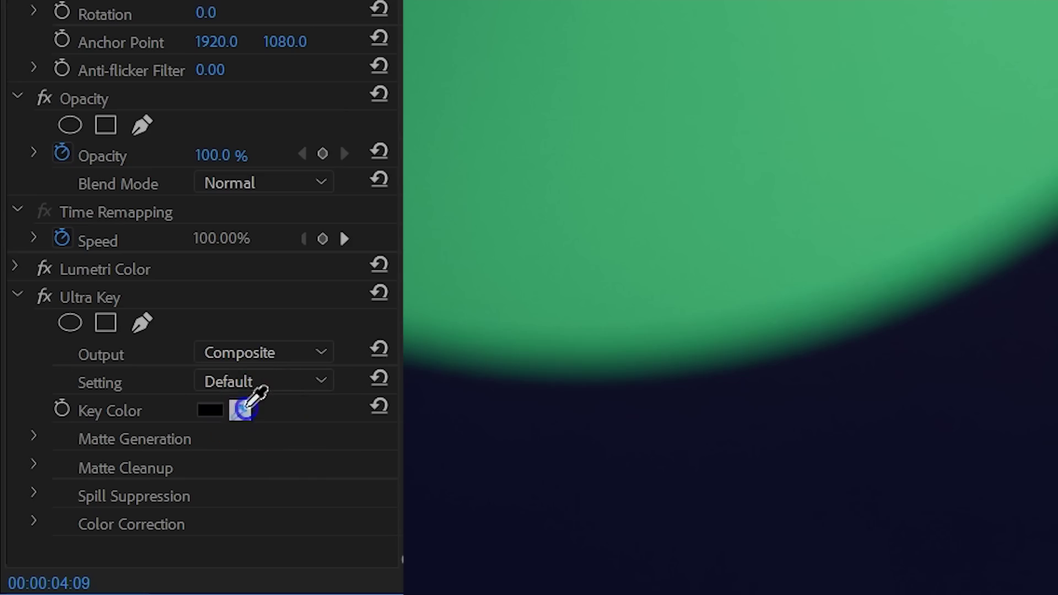
{"action": "left_click", "coordinate": [240, 410]}
{"action": "left_click", "coordinate": [634, 185]}
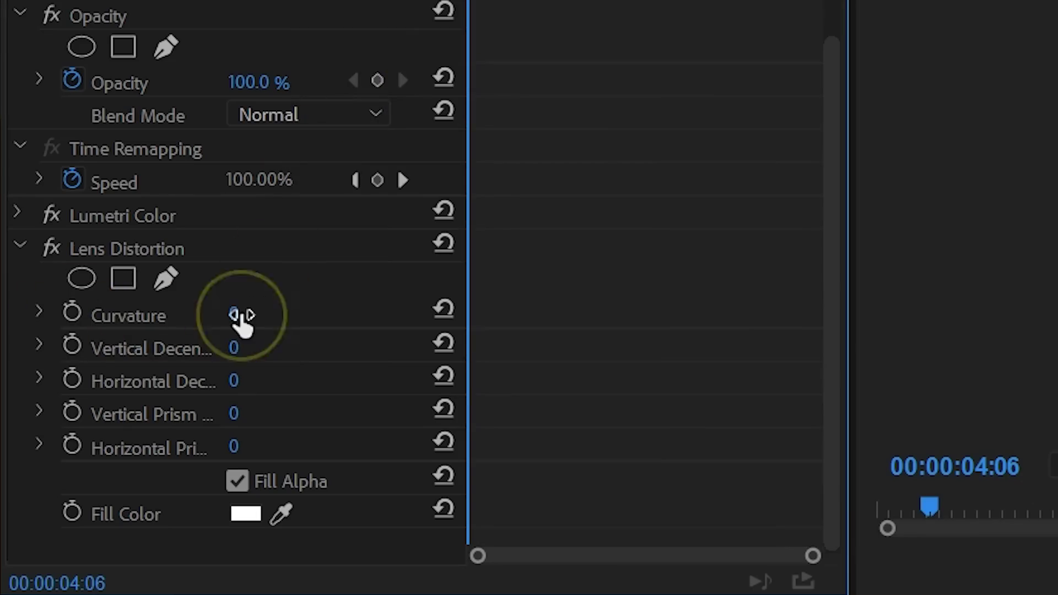
Keyframe Scene 2's Lens Distortion Curvature at -5, then edit it at a later frame.
{"action": "left_click", "coordinate": [241, 313]}
{"action": "type", "text": "-5"}
{"action": "key", "text": "Return"}
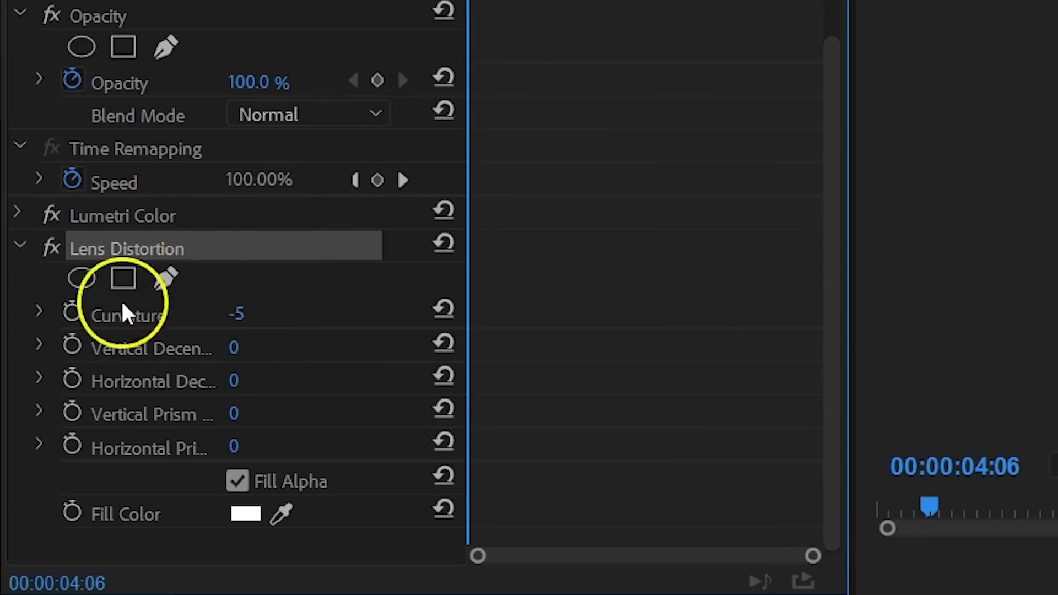
{"action": "left_click", "coordinate": [72, 313]}
{"action": "key", "text": "space"}
{"action": "left_click", "coordinate": [330, 311]}
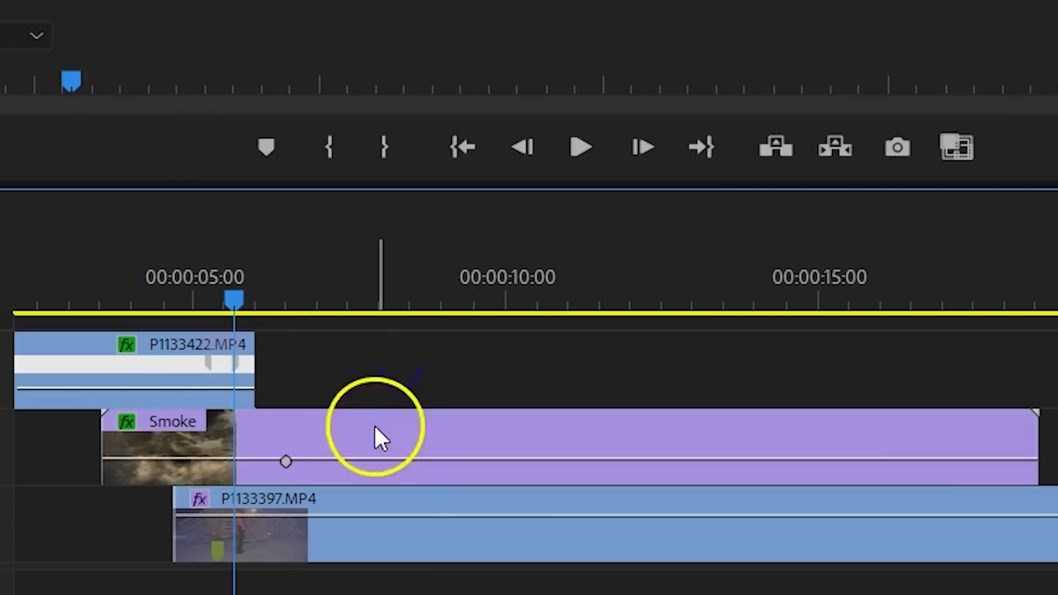
Set the Smoke clip's speed to 200% in Speed/Duration.
{"action": "right_click", "coordinate": [375, 428]}
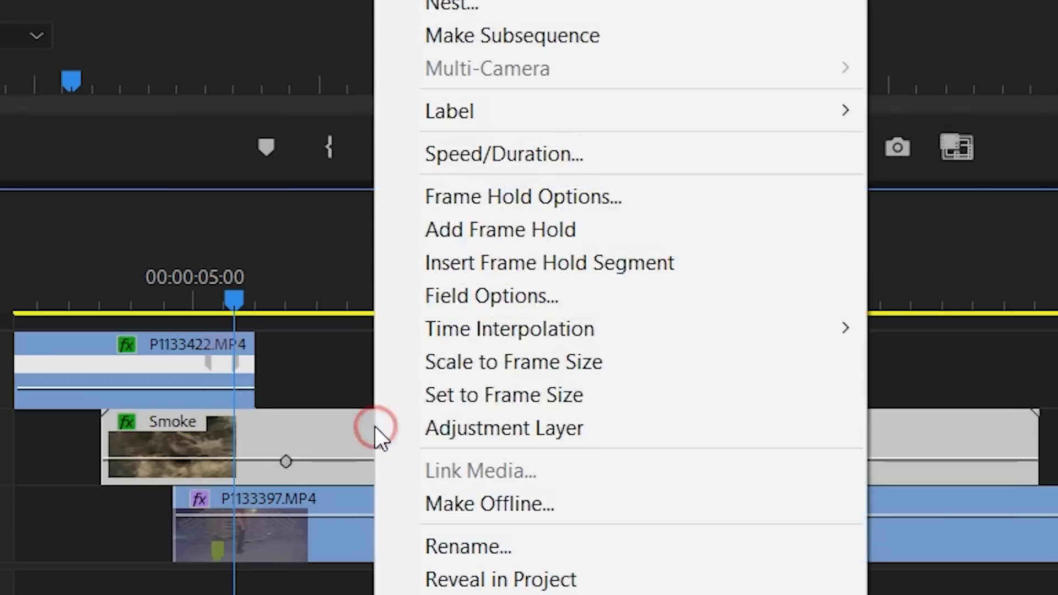
{"action": "left_click", "coordinate": [522, 160]}
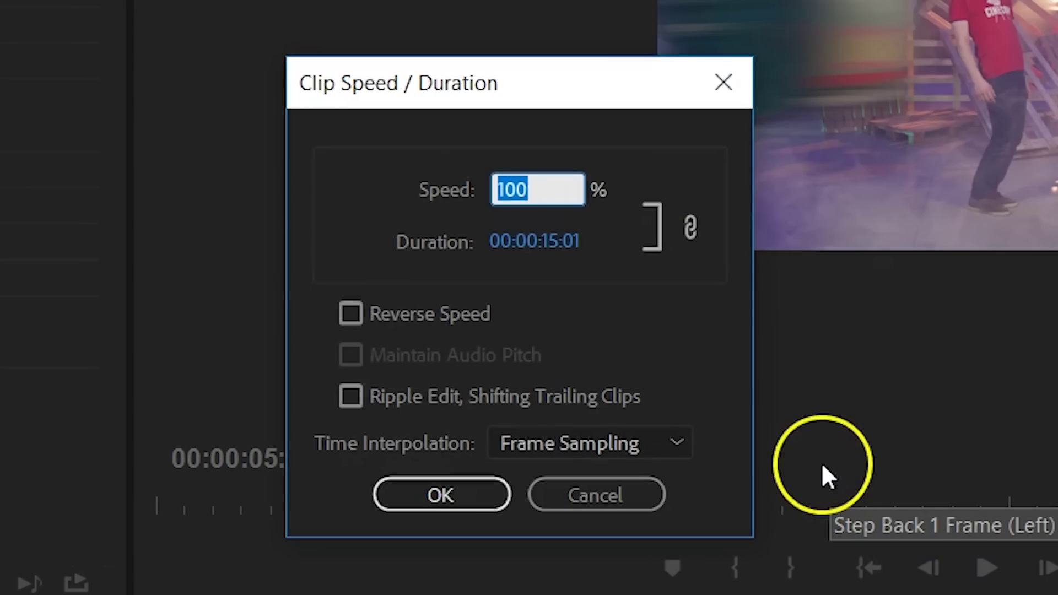
{"action": "type", "text": "200"}
{"action": "key", "text": "Return"}
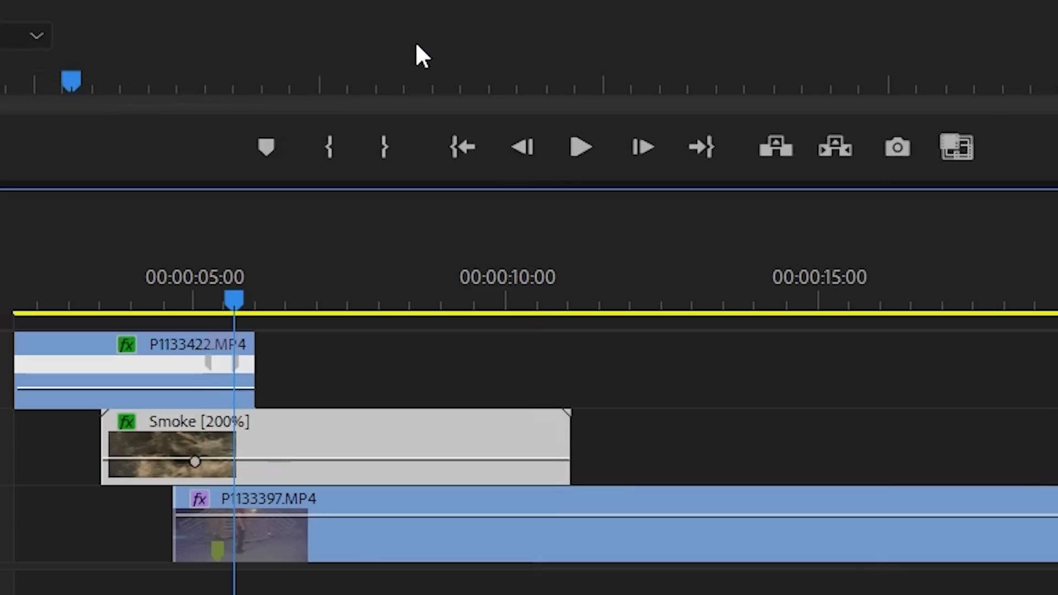